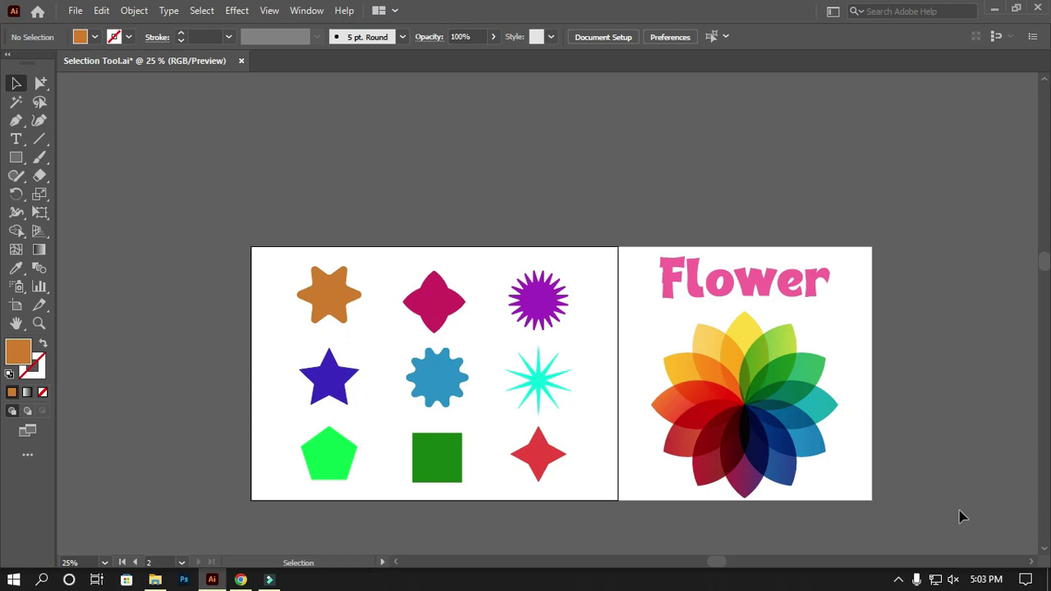
Step: Select the Flower text on the second artboard with the Selection tool, and deselect it
scroll(932, 487, "down", 1)
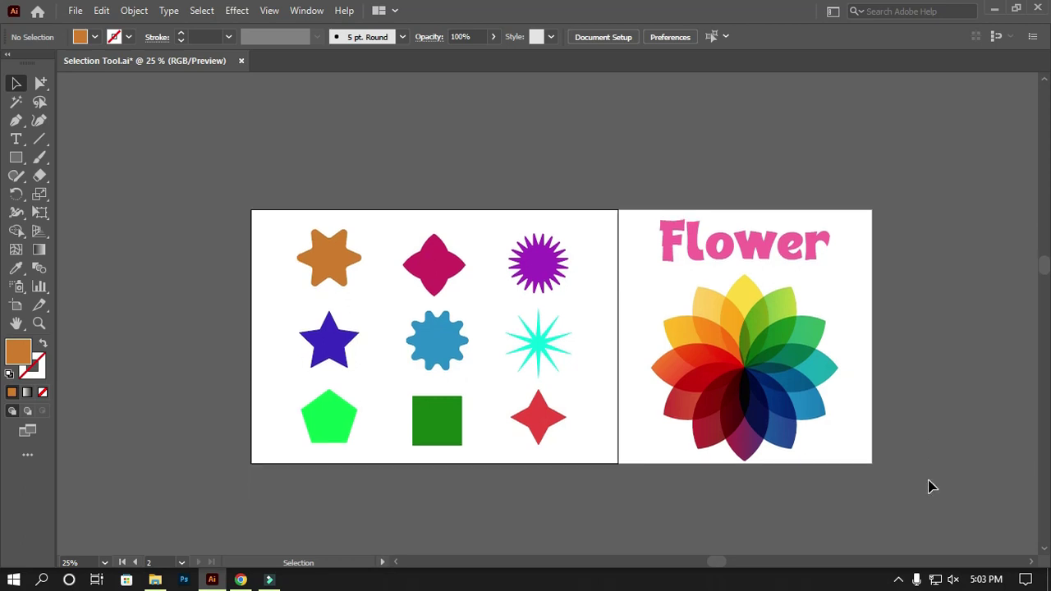
left_click_drag(41, 83, 95, 102)
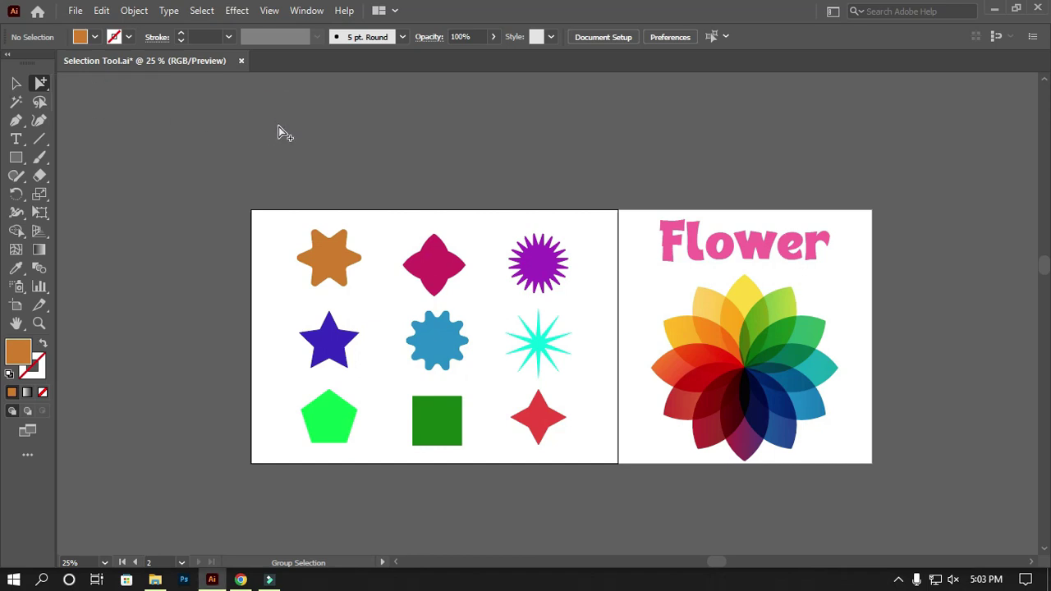
key("v")
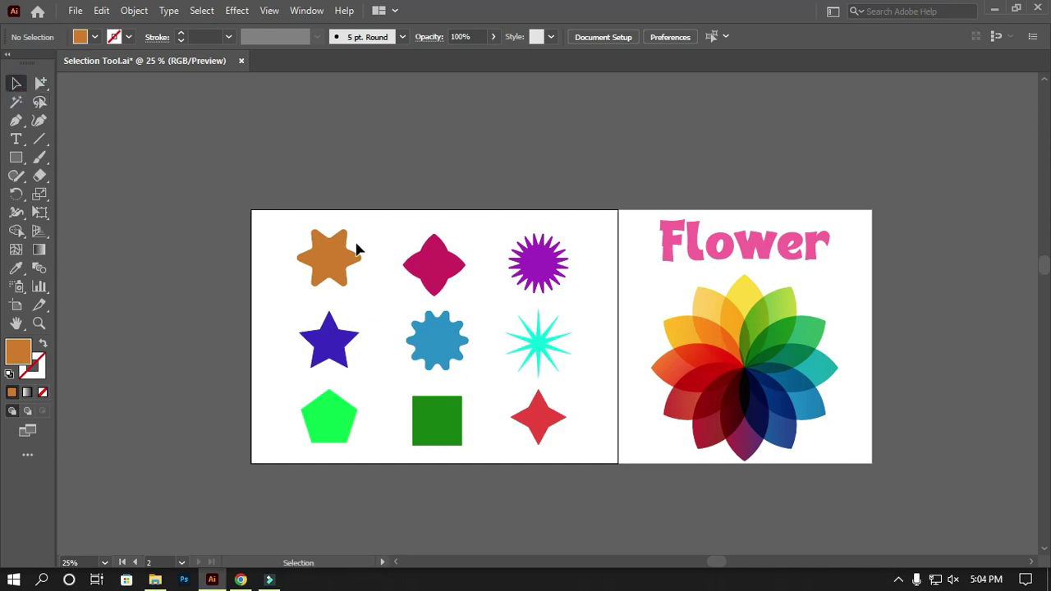
left_click(412, 259)
left_click(690, 249)
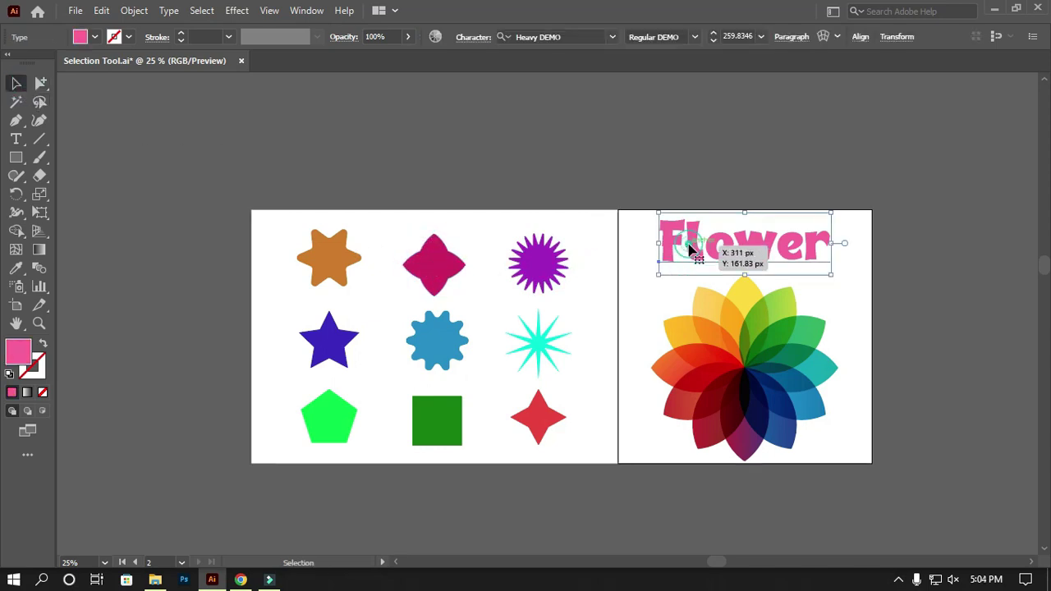
left_click(273, 106)
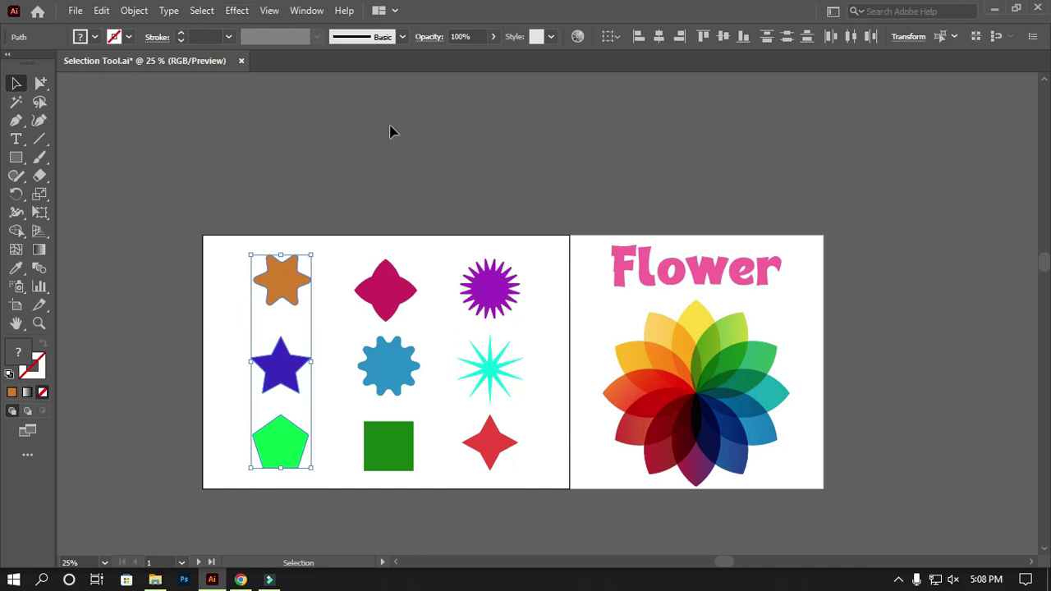
Step: Duplicate the first column's orange star, blue star and green pentagon onto the empty canvas beside the artboard's upper-left corner
scroll(413, 243, "up", 2)
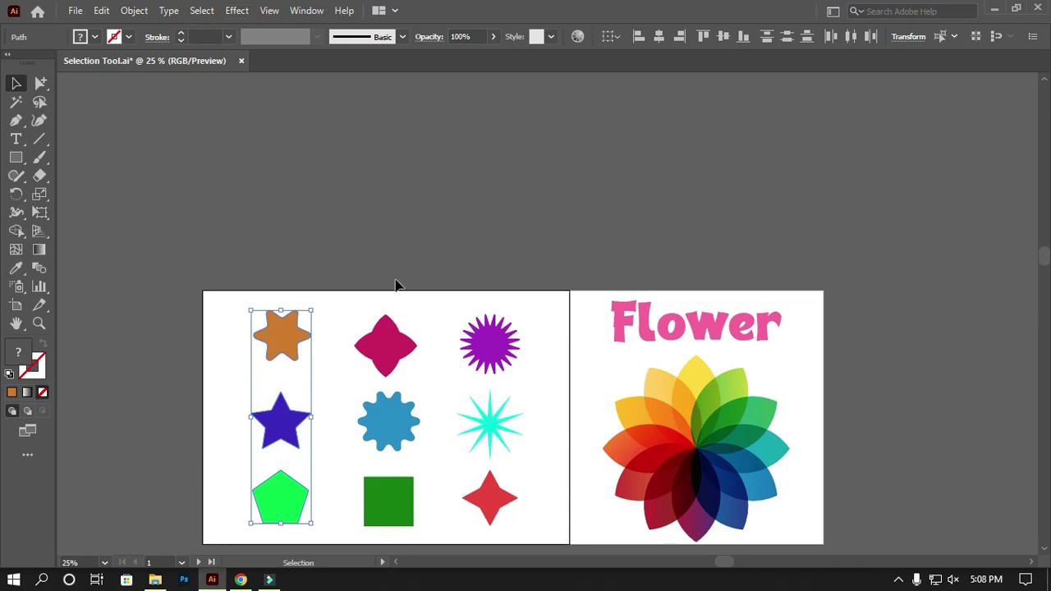
left_click_drag(282, 336, 173, 240)
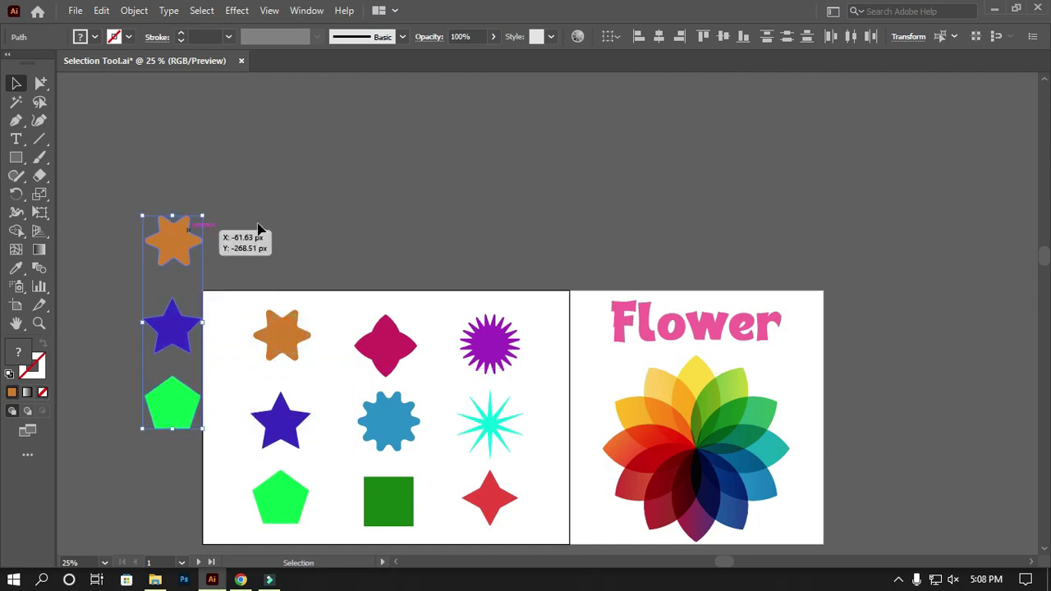
left_click(351, 229)
Step: Rotate the artboard's orange star so one point faces straight up, and shrink it to about two thirds of its size
left_click(284, 336)
left_click_drag(313, 306, 321, 392)
scroll(324, 228, "up", 4)
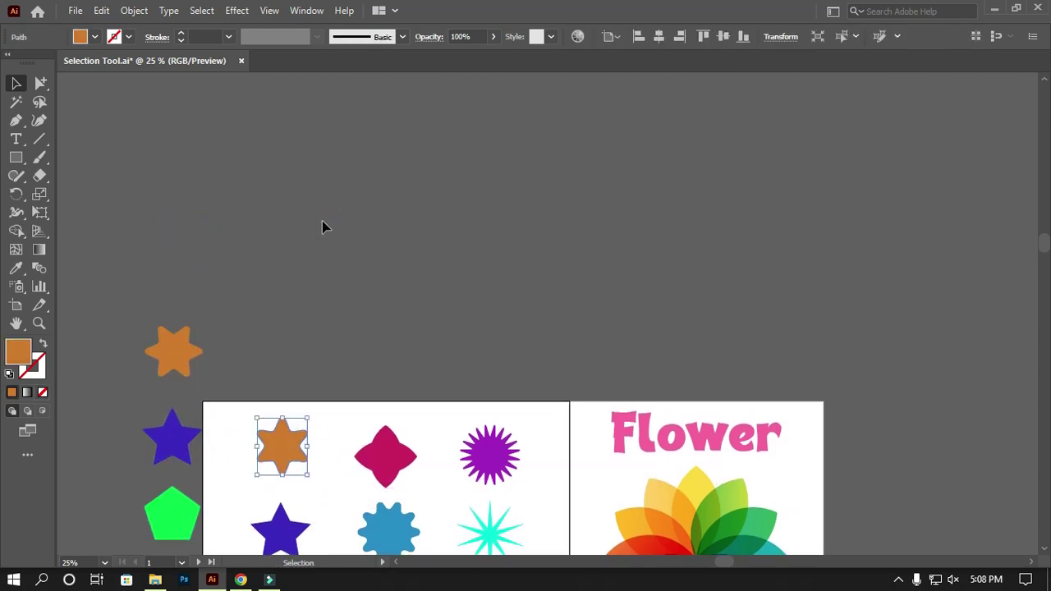
scroll(349, 283, "down", 4)
left_click_drag(308, 308, 299, 328)
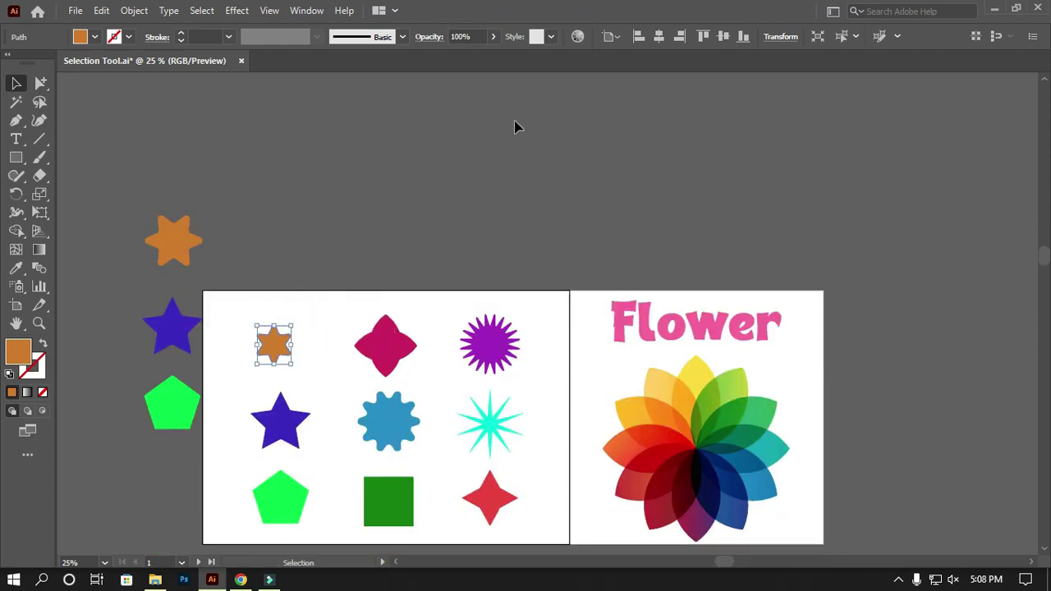
Step: Place two copies of the magenta four-pointed shape and one copy of the purple burst on the canvas above the artboard
scroll(493, 165, "up", 1)
left_click(403, 376)
left_click_drag(393, 393, 394, 276)
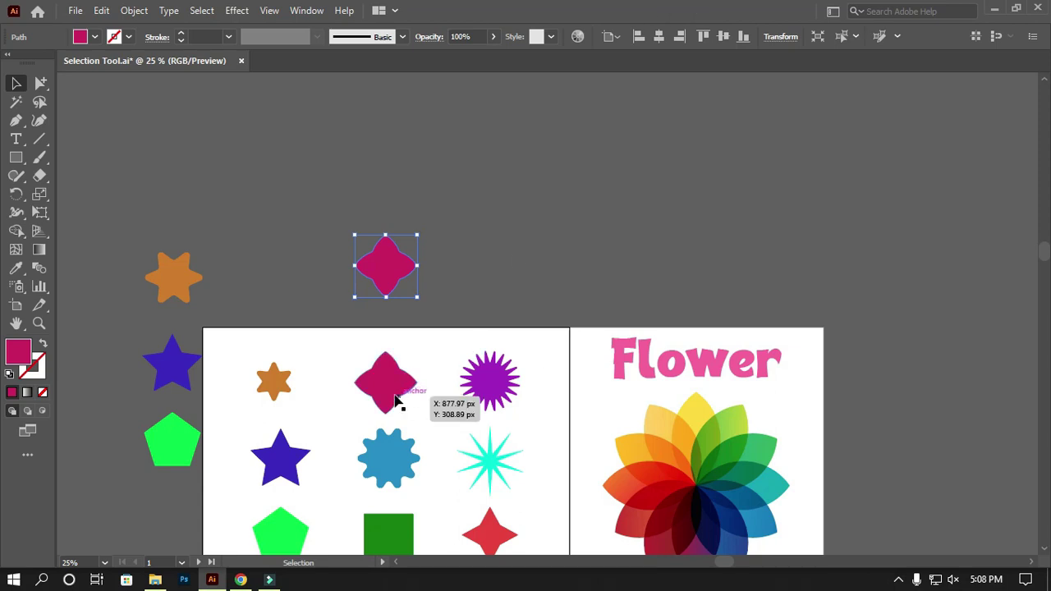
left_click_drag(386, 361, 497, 234)
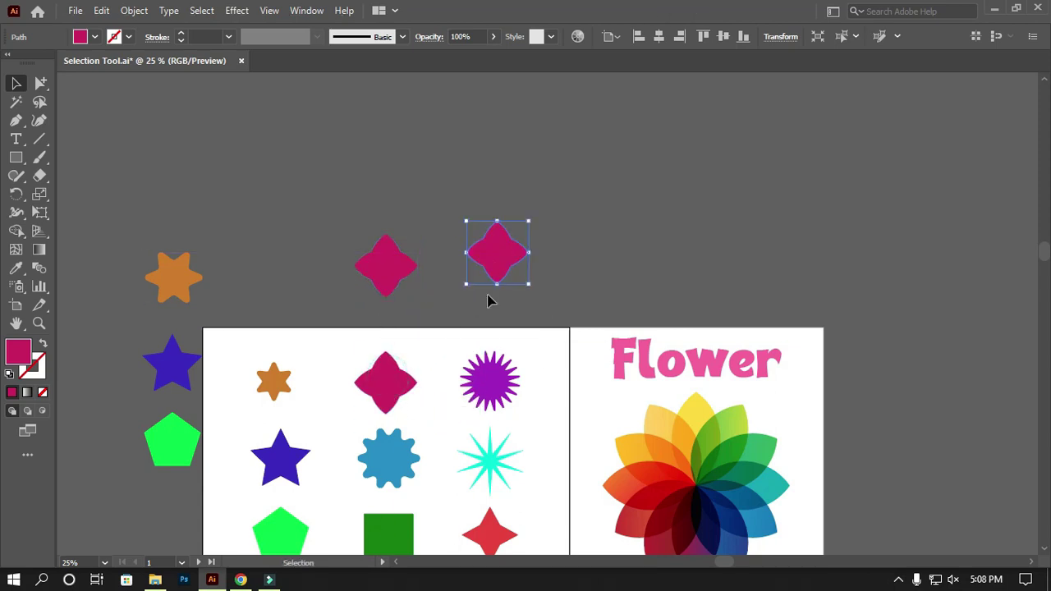
left_click_drag(488, 380, 277, 241)
scroll(450, 294, "down", 3)
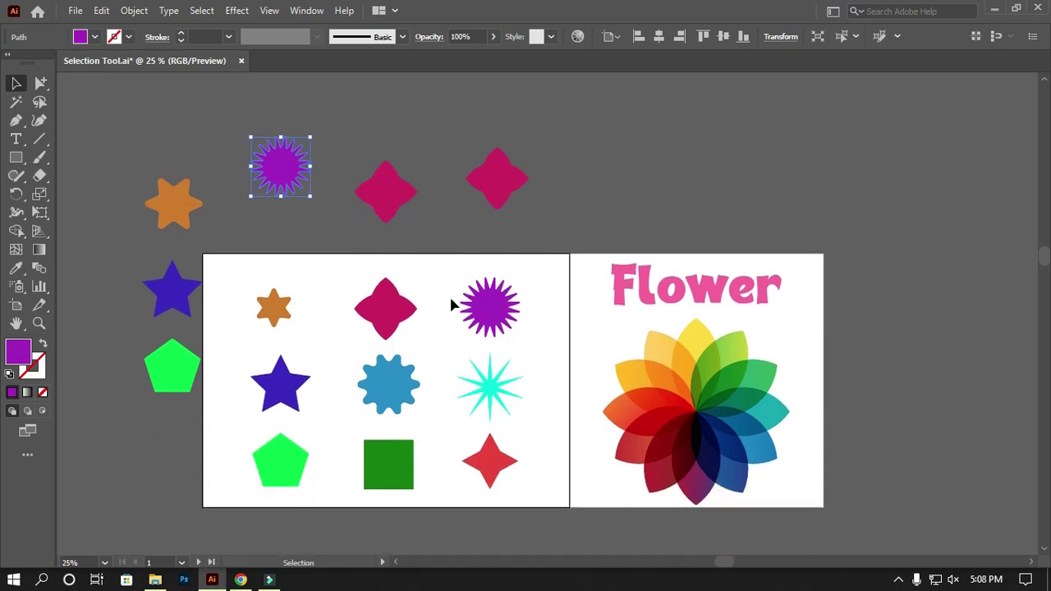
Step: Enlarge the artboard's small orange star proportionally from its center until it nearly matches the size of the neighboring shapes
left_click(256, 269)
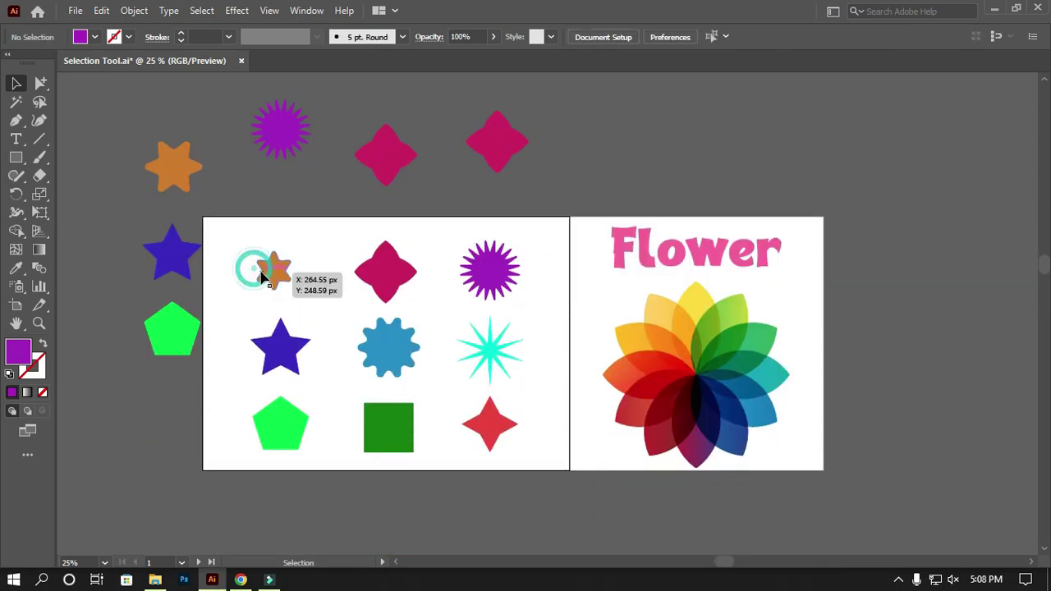
left_click(263, 272)
left_click_drag(292, 252, 331, 226)
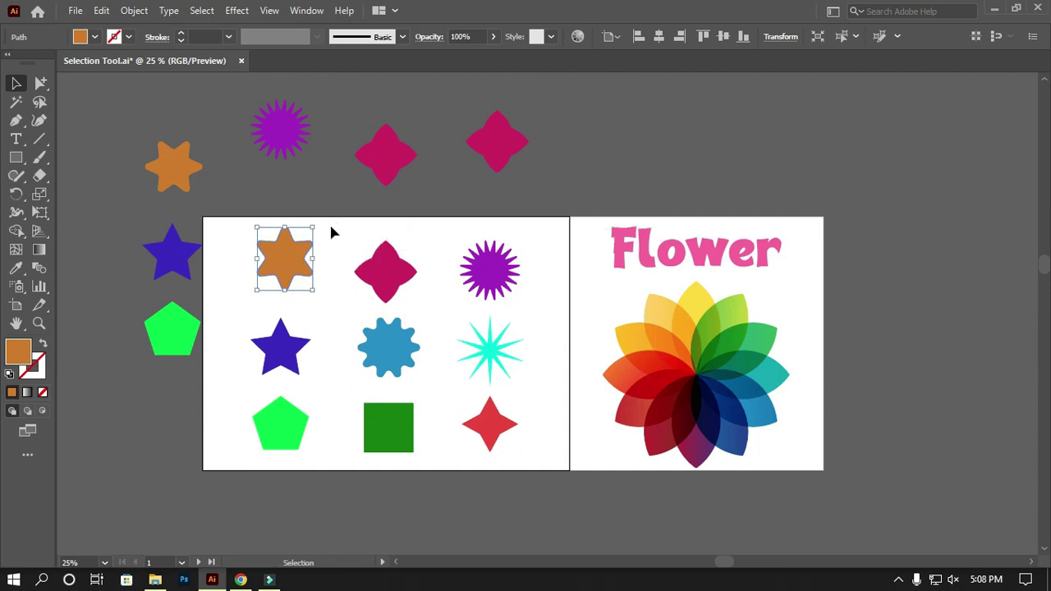
mouse_move(313, 228)
left_mouse_down()
mouse_move(322, 216)
mouse_move(310, 237)
mouse_move(333, 205)
mouse_move(313, 216)
left_mouse_up()
left_click(315, 223)
mouse_move(313, 288)
left_mouse_down()
mouse_move(300, 271)
mouse_move(311, 293)
left_mouse_up()
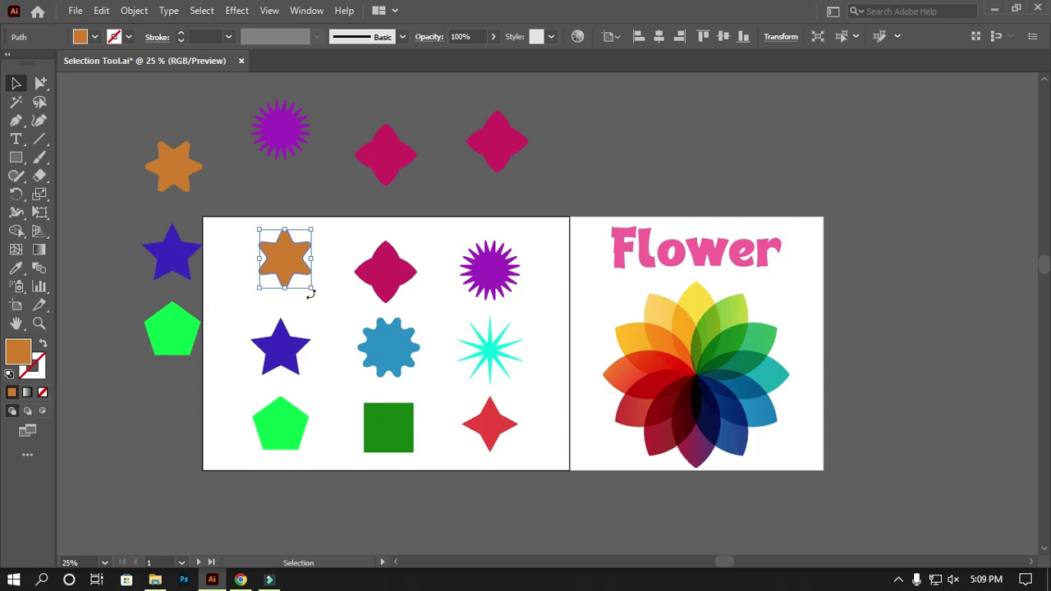
Step: Rotate the blue wavy-edged shape in the middle of the artboard slightly, and deselect it
left_click(387, 362)
left_click_drag(425, 309, 393, 371)
left_click(437, 302)
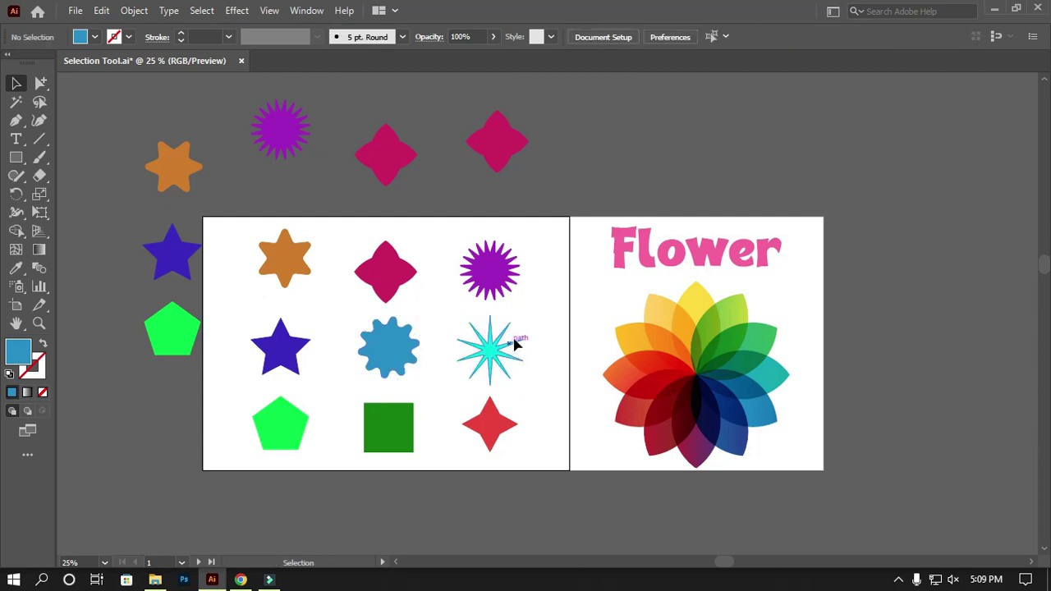
scroll(514, 345, "down", 1)
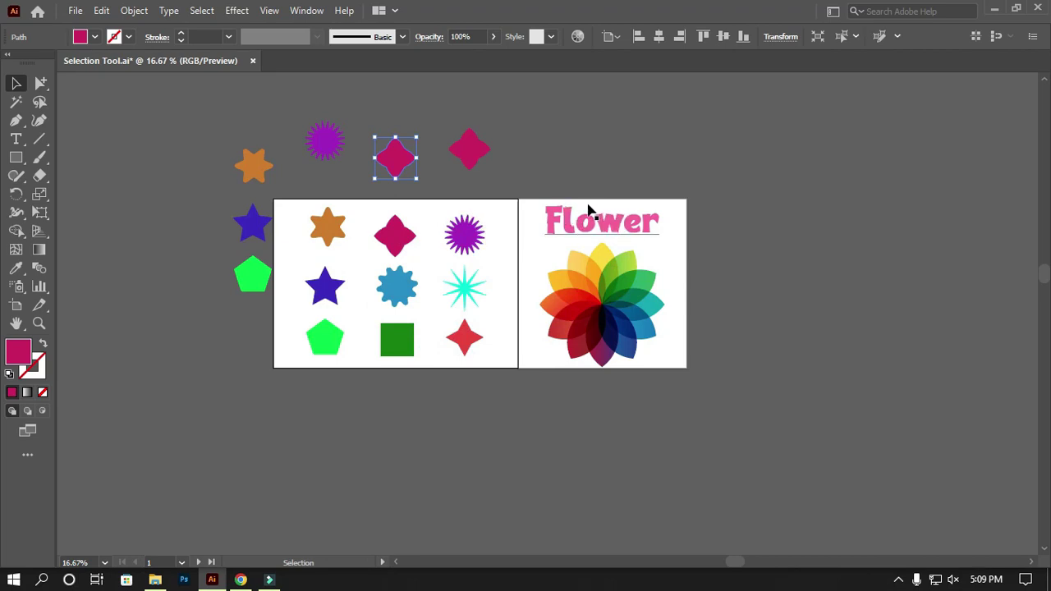
left_click(697, 279)
scroll(697, 279, "up", 1)
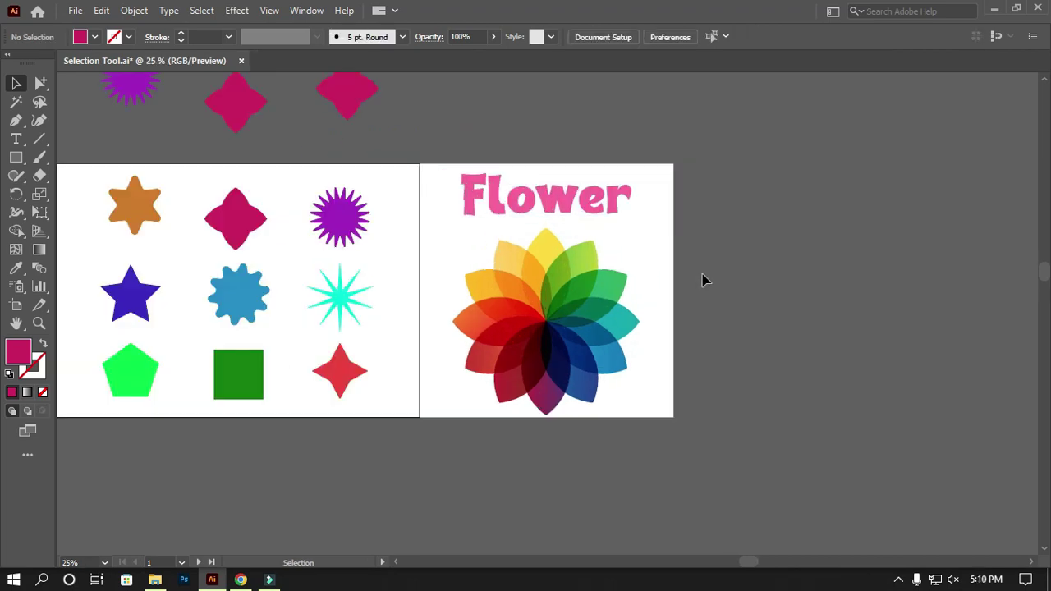
scroll(692, 281, "up", 2)
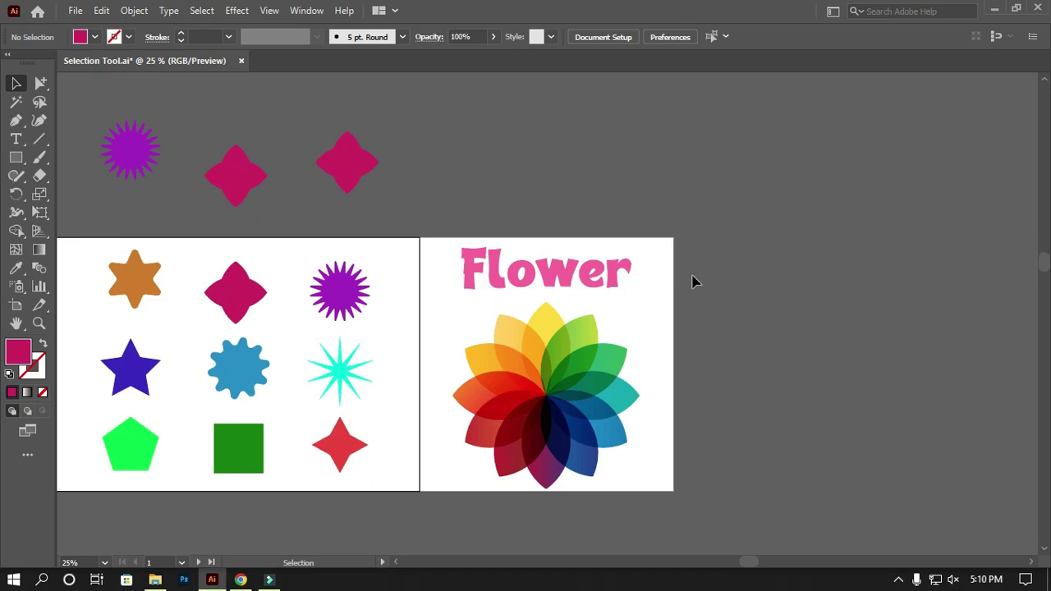
Step: Select the whole green square with the Selection tool, and deselect it
left_click_drag(40, 83, 74, 86)
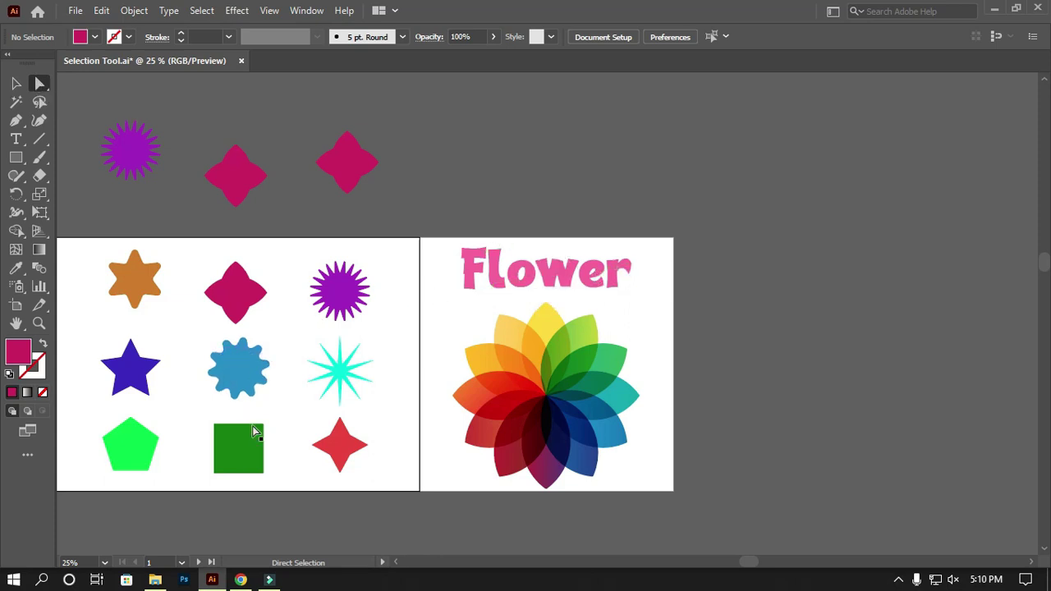
left_click(16, 86)
scroll(242, 474, "up", 4)
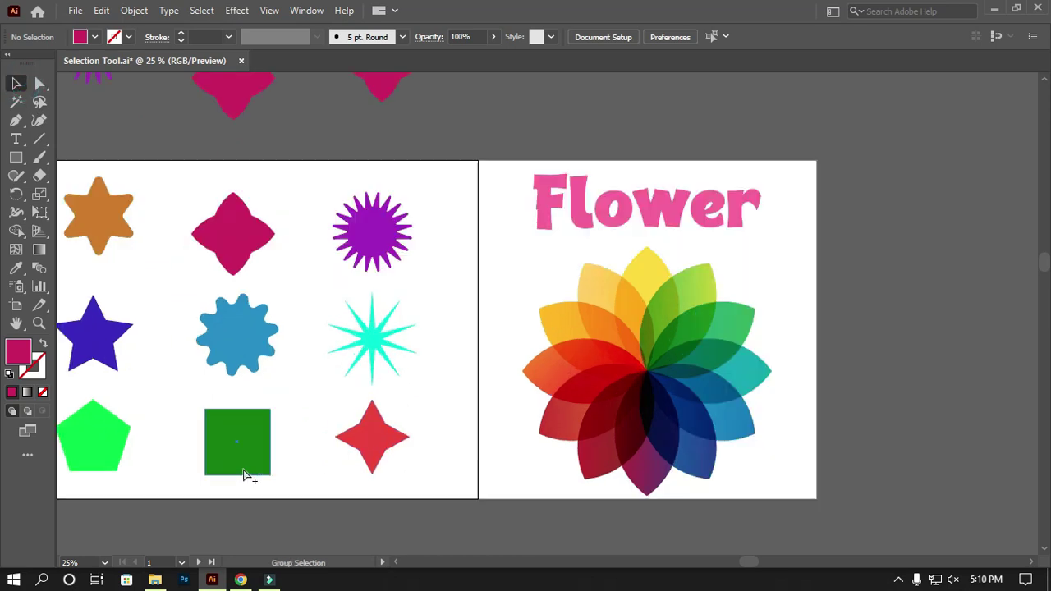
left_click_drag(300, 263, 347, 316)
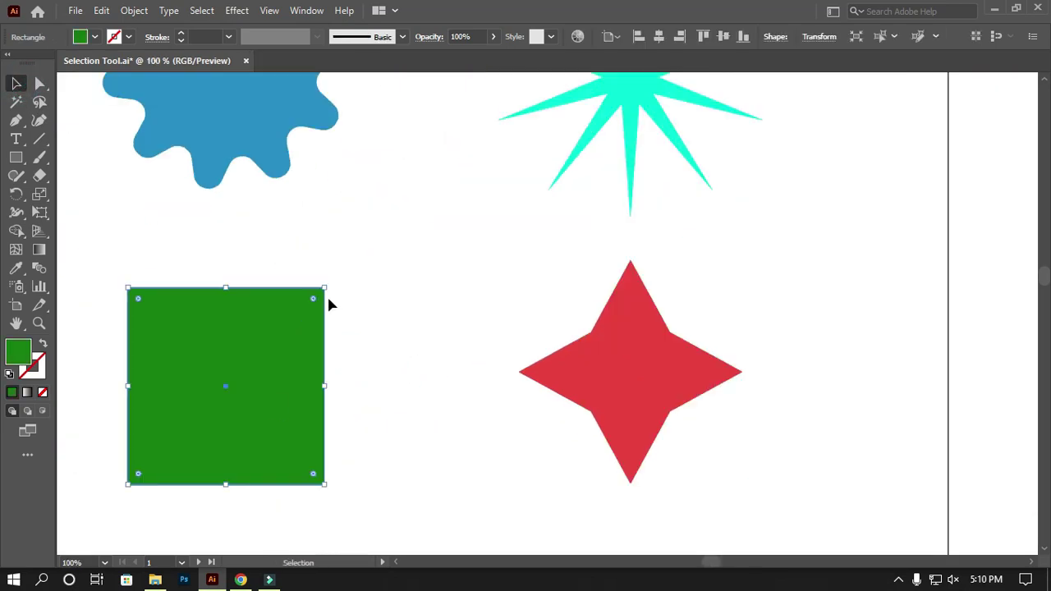
left_click(335, 275)
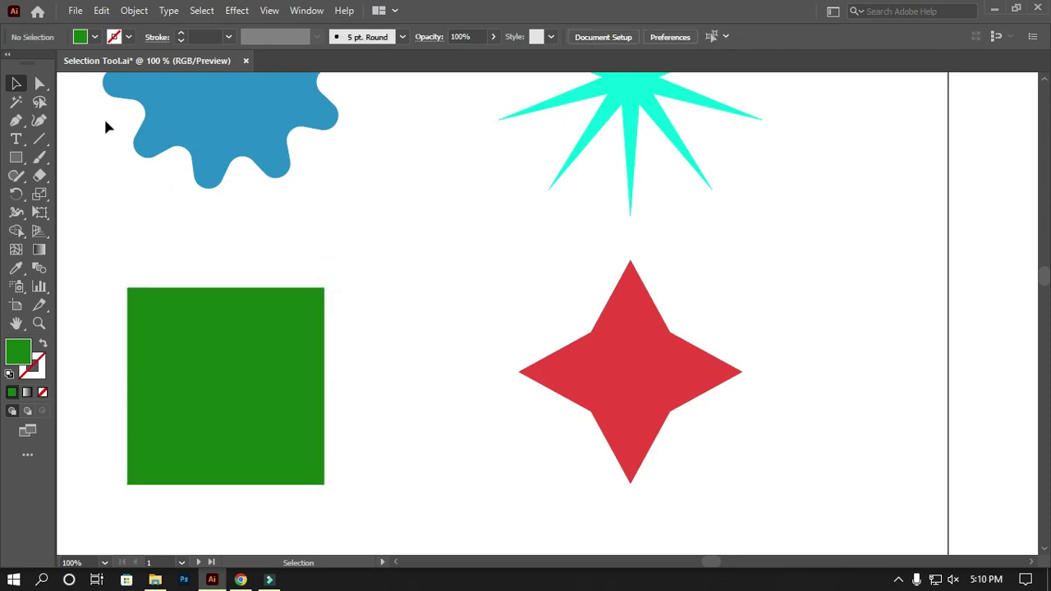
Step: Select the green square's upper-right and lower-right anchor points individually and together with the Direct Selection tool, and deselect them
left_click(43, 83)
left_click(325, 289)
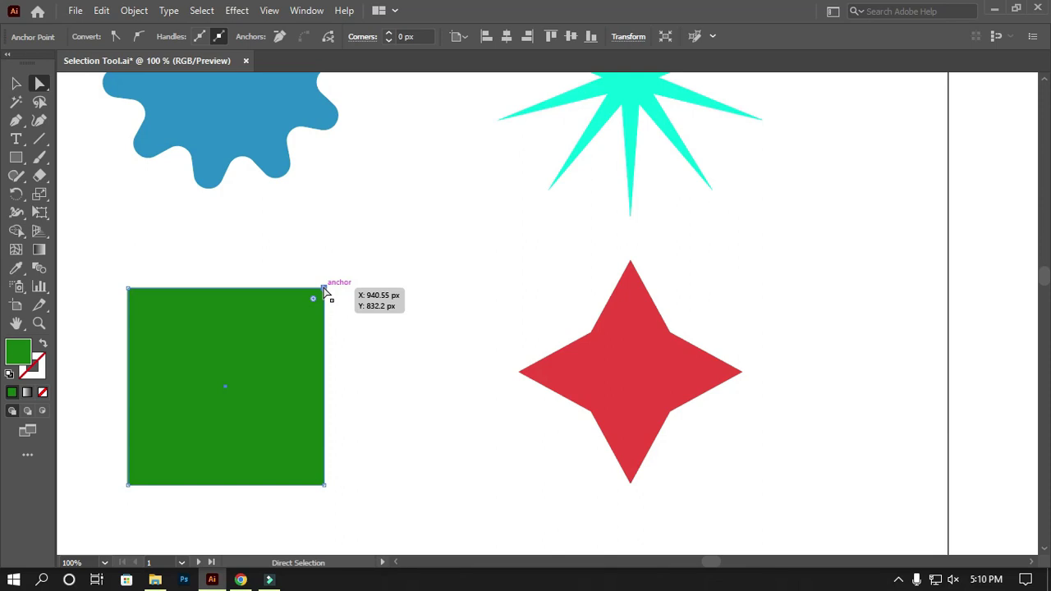
left_click(324, 485)
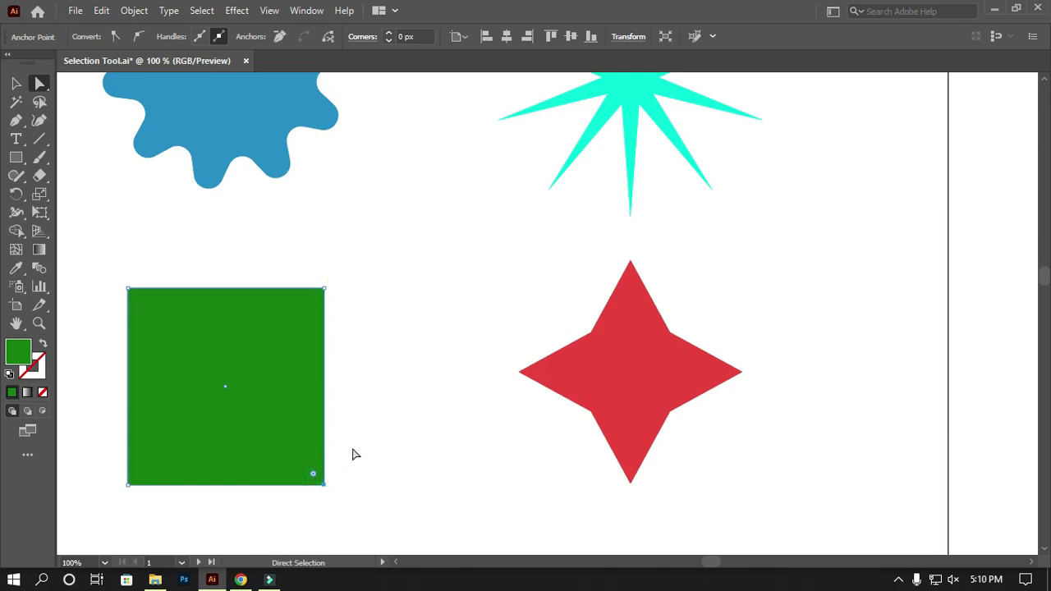
left_click(326, 290, "shift")
left_click(368, 337)
left_click(325, 289)
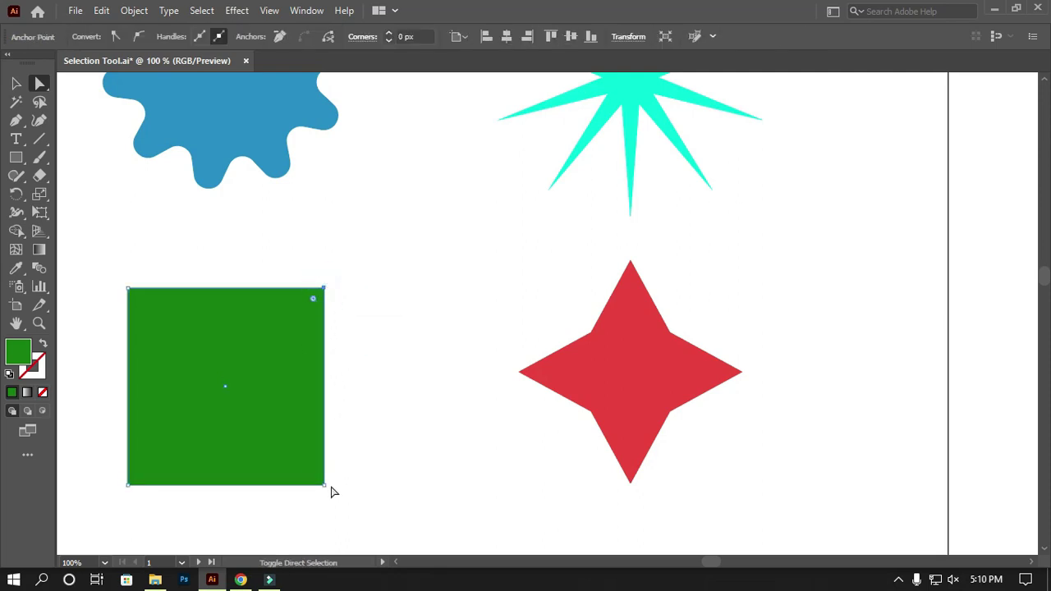
left_click(324, 484, "shift")
left_click(393, 442)
Step: Select the green pentagon on the artboard and use Direct Selection to display its anchor points and corner widgets
scroll(394, 427, "down", 4)
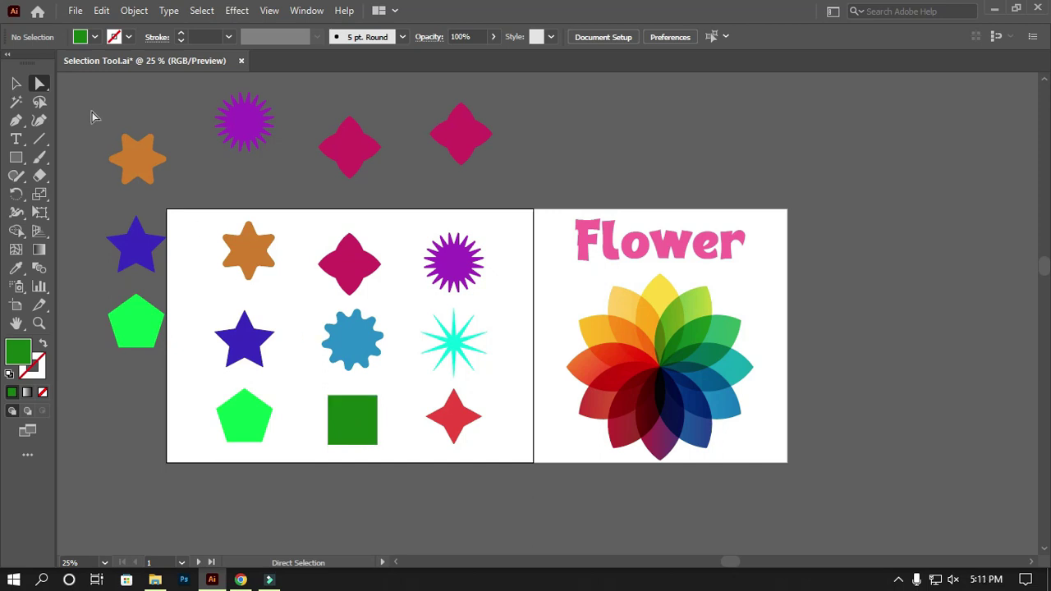
left_click(15, 83)
scroll(236, 454, "up", 1, "alt")
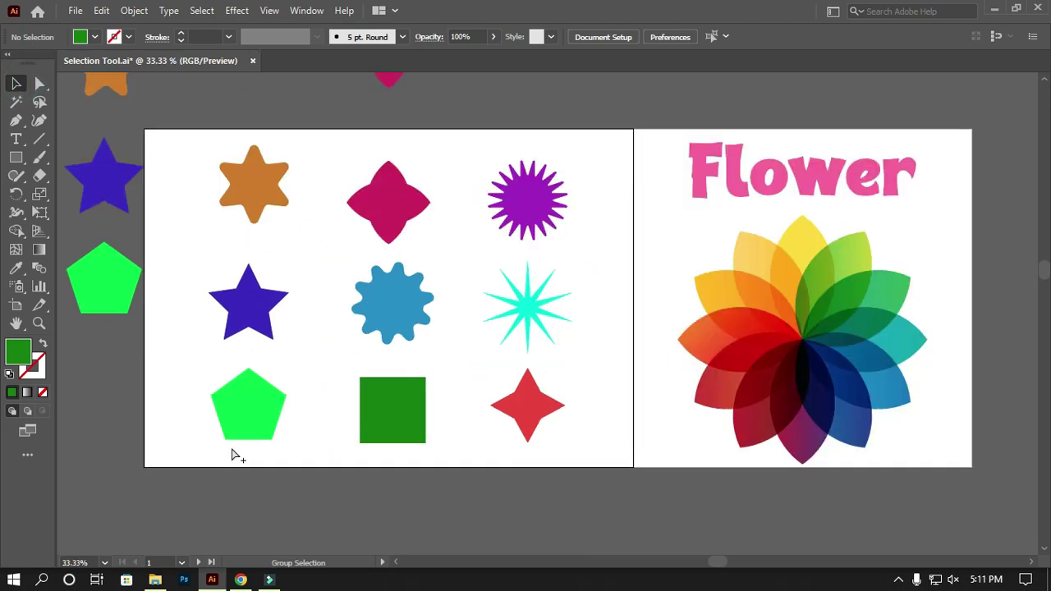
left_click(251, 413)
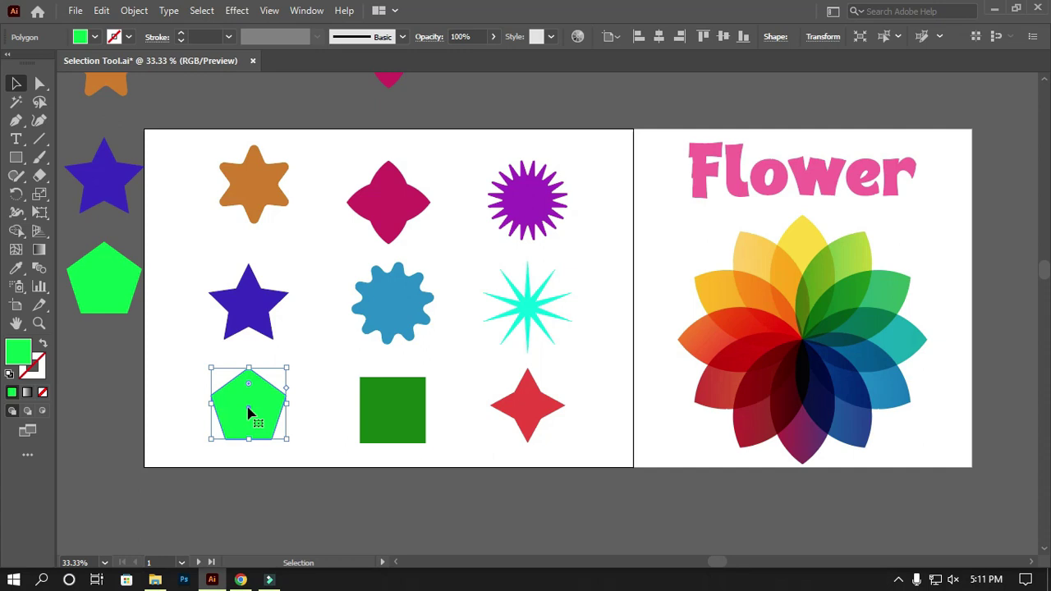
key("a")
scroll(237, 430, "up", 2)
key("ctrl")
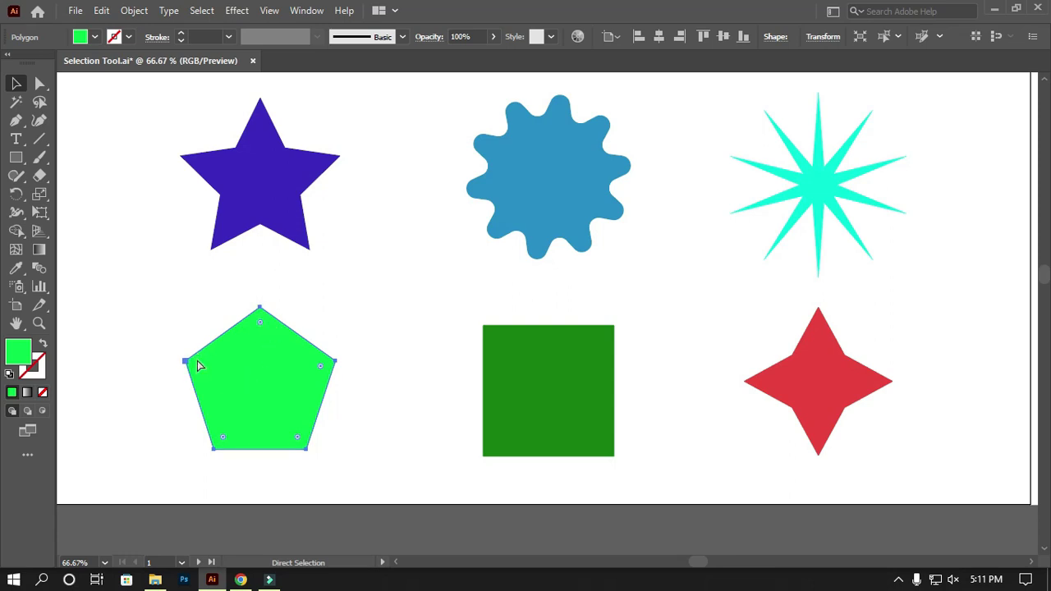
scroll(198, 366, "up", 2)
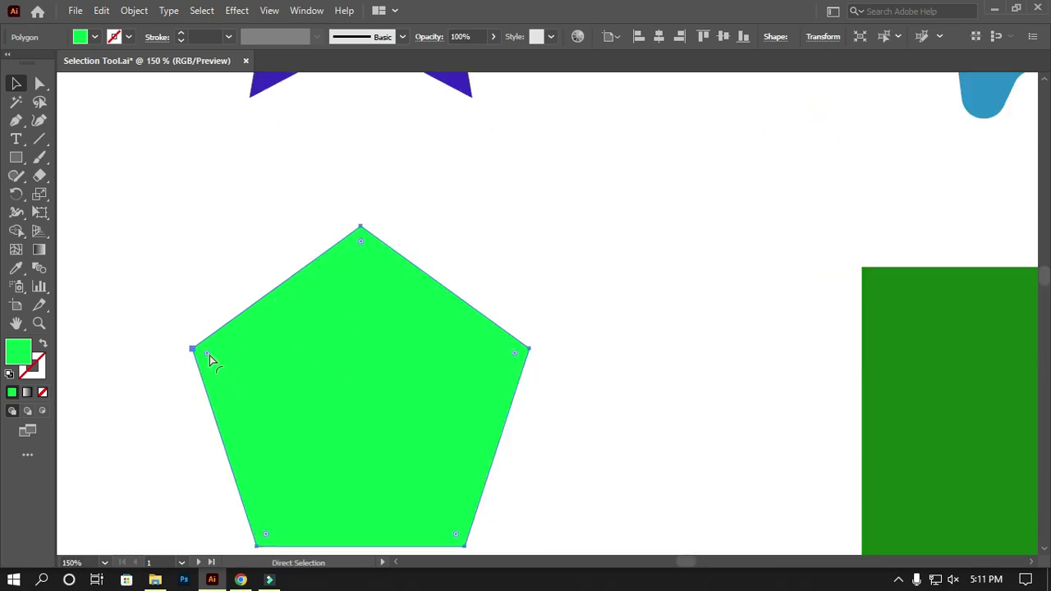
scroll(370, 328, "up", 3)
scroll(369, 345, "down", 5)
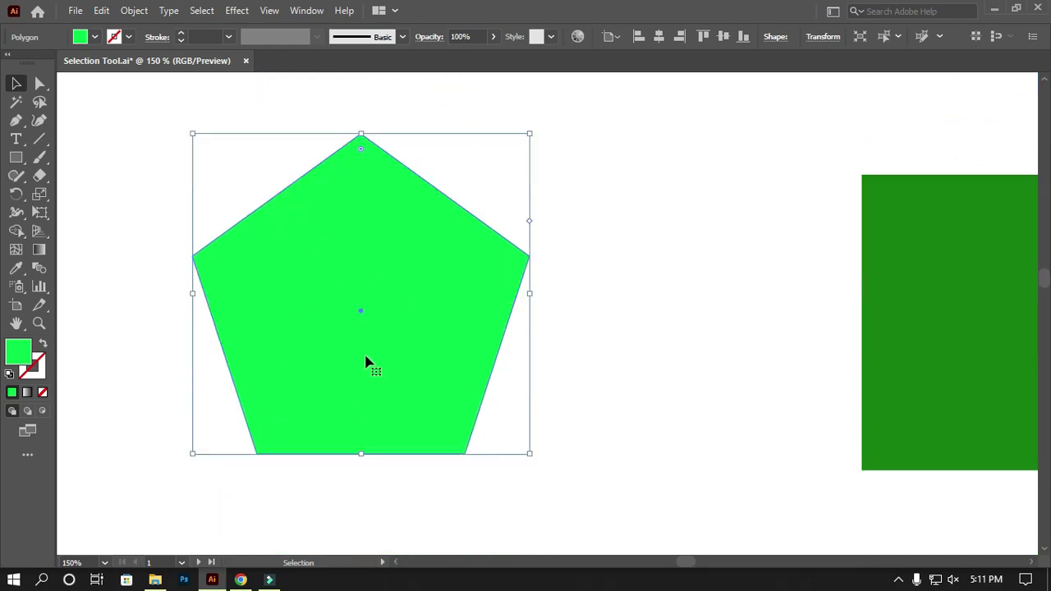
Step: Round all corners of the artboard's green pentagon using its live corner widgets, and deselect it
key("a")
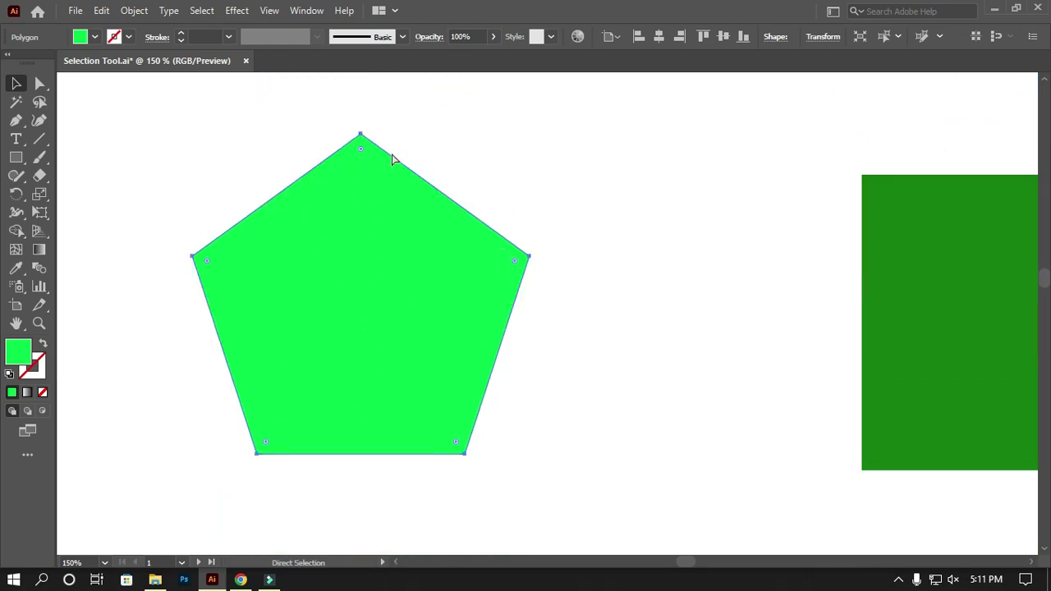
left_click_drag(363, 150, 367, 162)
left_click_drag(214, 263, 237, 260)
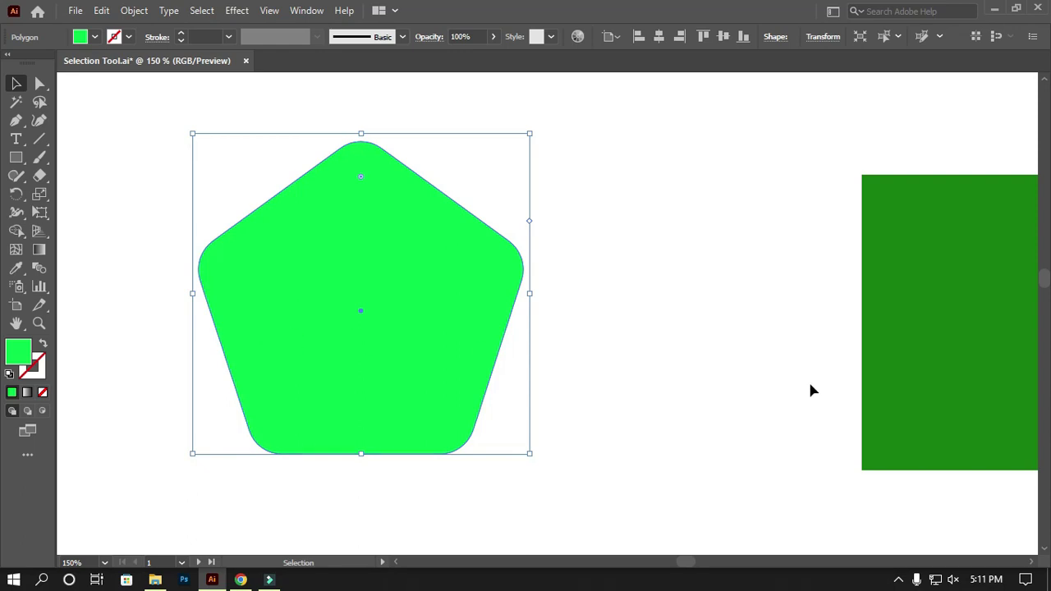
left_click(645, 322)
scroll(351, 366, "down", 5)
scroll(422, 395, "up", 1)
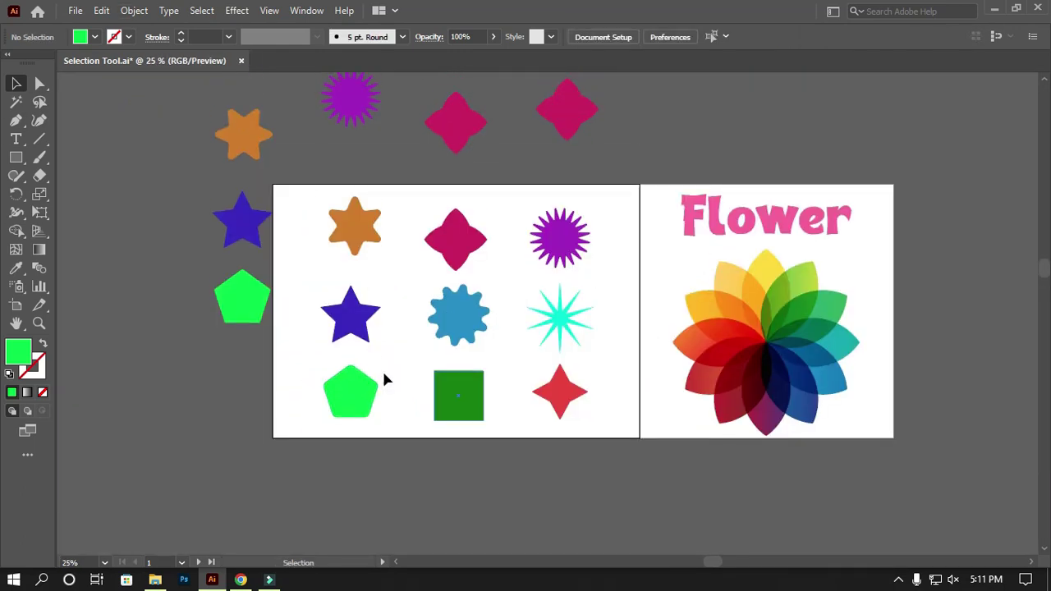
Step: Activate the Group Selection tool for the flower artwork on the second artboard, and deselect the whole flower group
left_click_drag(36, 88, 67, 102)
scroll(941, 364, "up", 2)
scroll(578, 354, "down", 2)
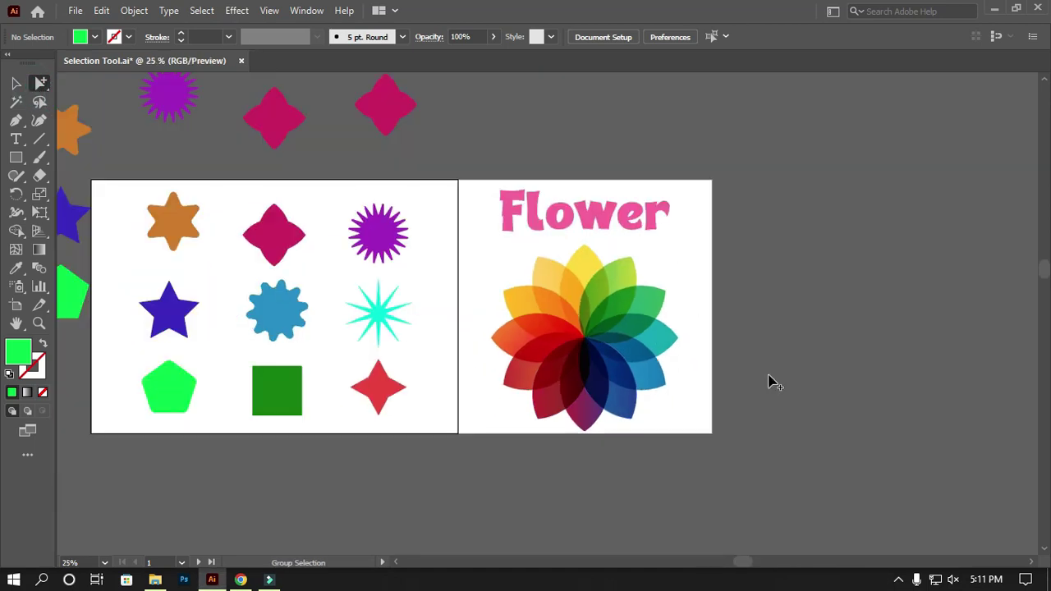
scroll(769, 376, "left", 1)
scroll(770, 379, "left", 1)
scroll(873, 364, "left", 1)
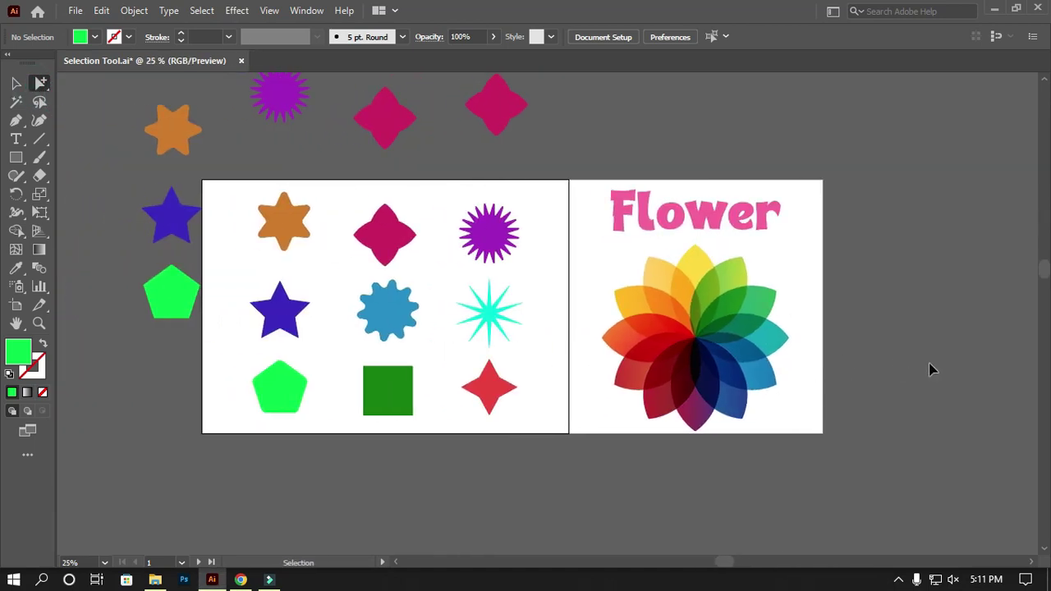
scroll(929, 369, "up", 1)
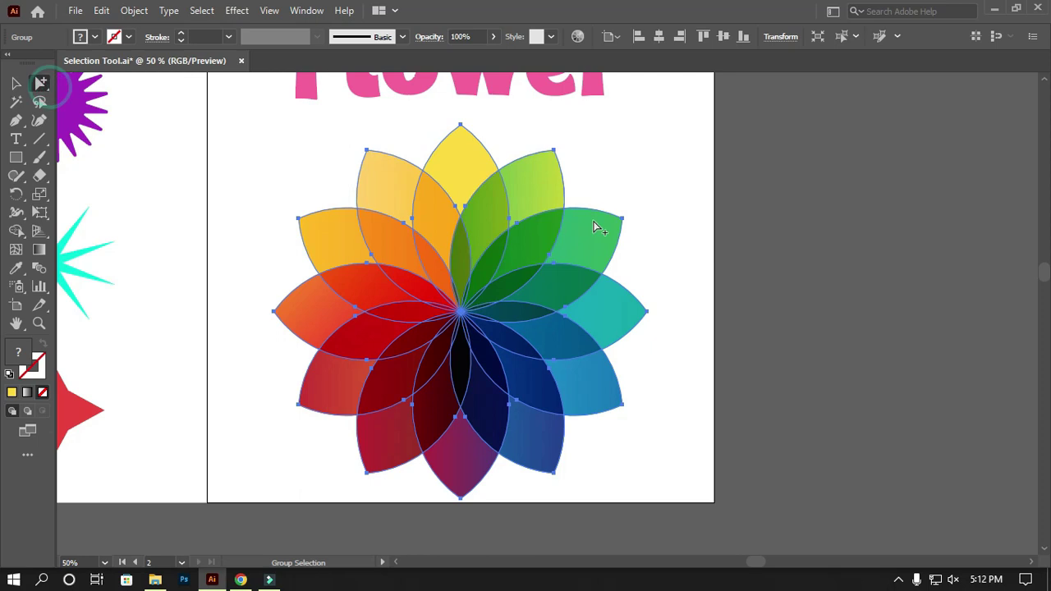
left_click(854, 347)
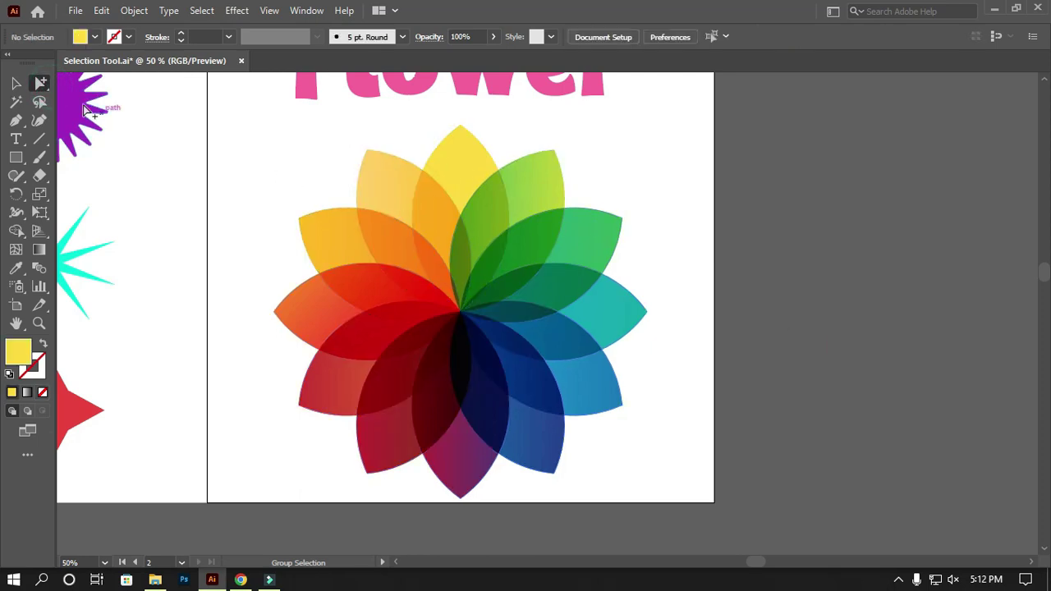
Step: Select only the light green petal inside the grouped flower with the Group Selection tool
left_click(40, 83)
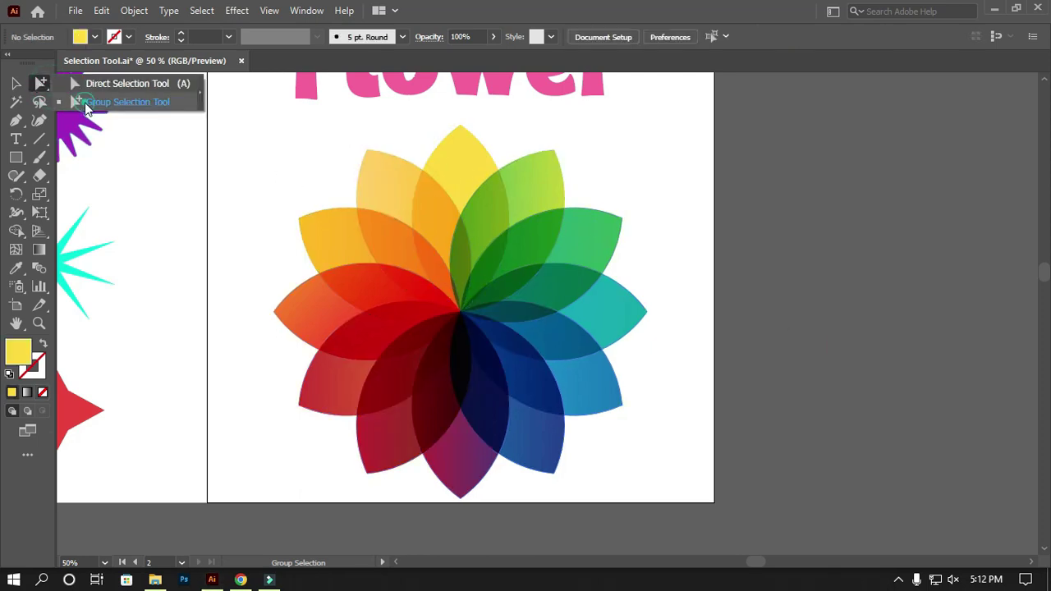
left_click(87, 104)
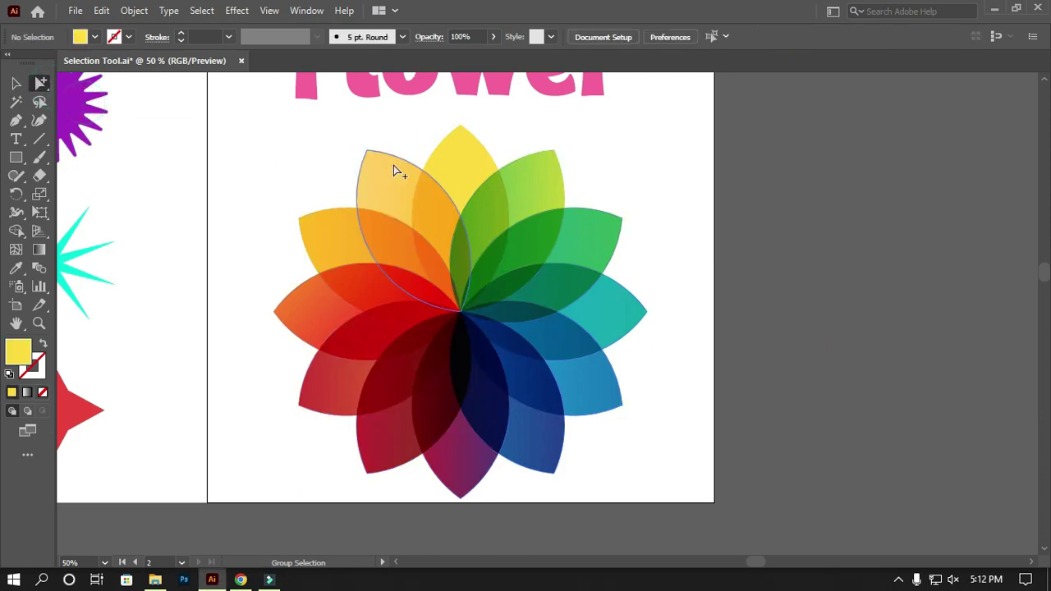
left_click(541, 174)
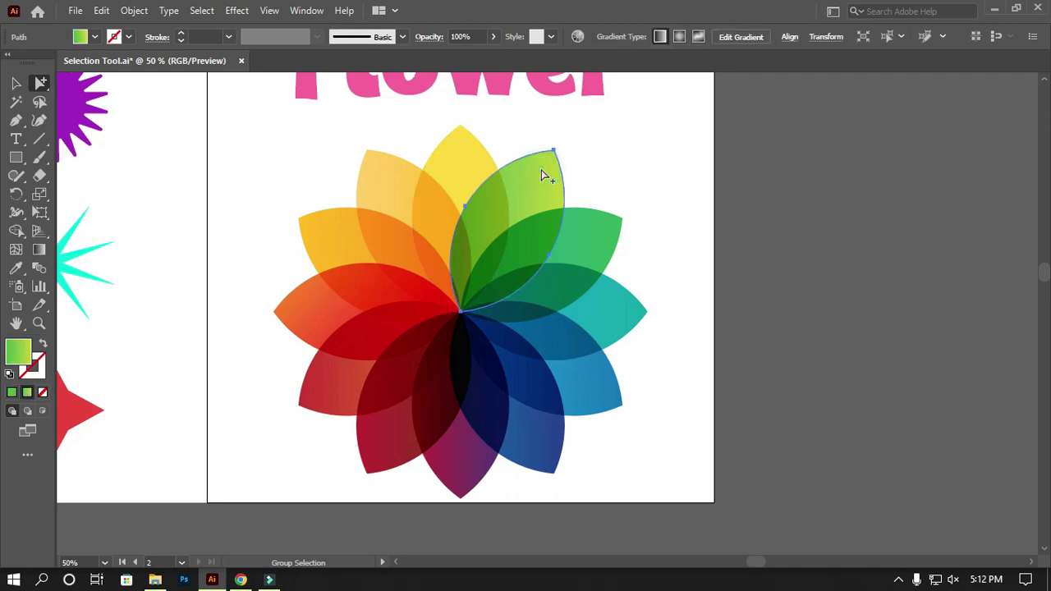
Step: Move the light green petal out of the flower to beyond the artboard, undo the move, and deselect the petal
left_click_drag(554, 178, 888, 401)
key("ctrl+z")
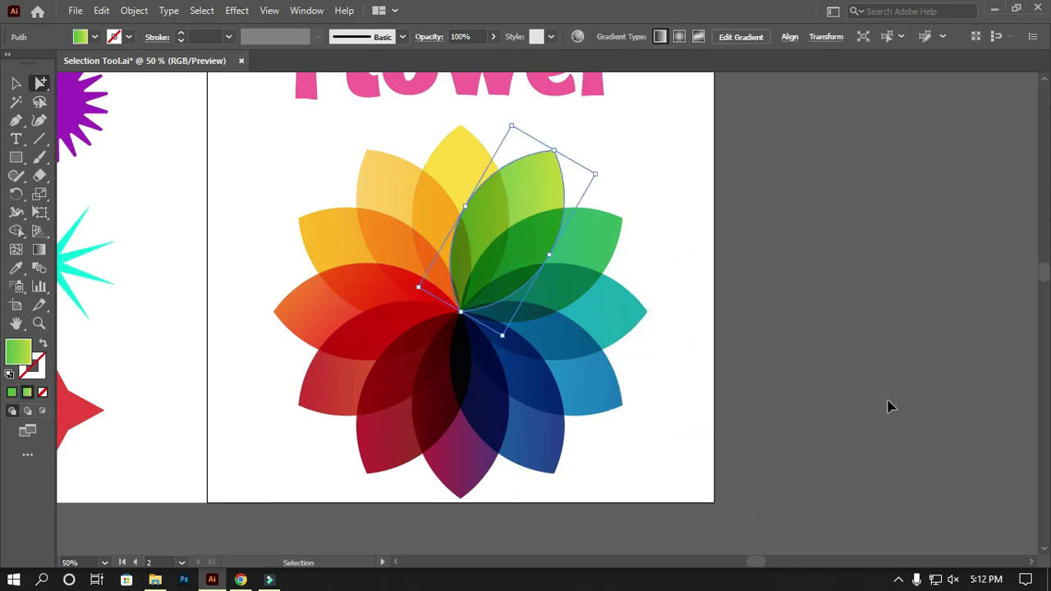
left_click(831, 361)
scroll(756, 382, "up", 4)
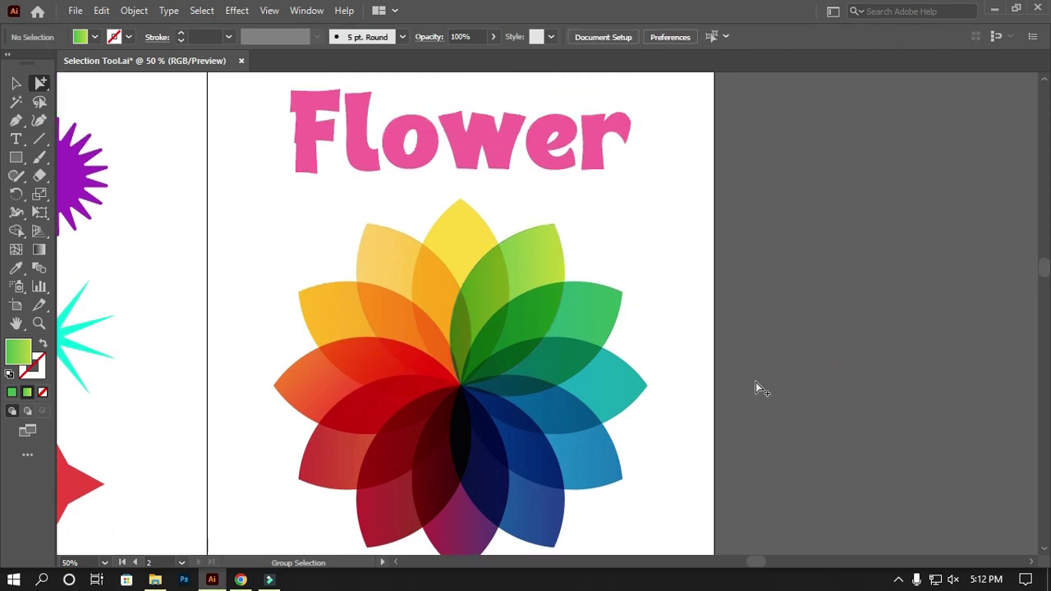
Step: Switch back to the Selection tool with both artboards and the surrounding shapes in view
scroll(756, 382, "down", 1)
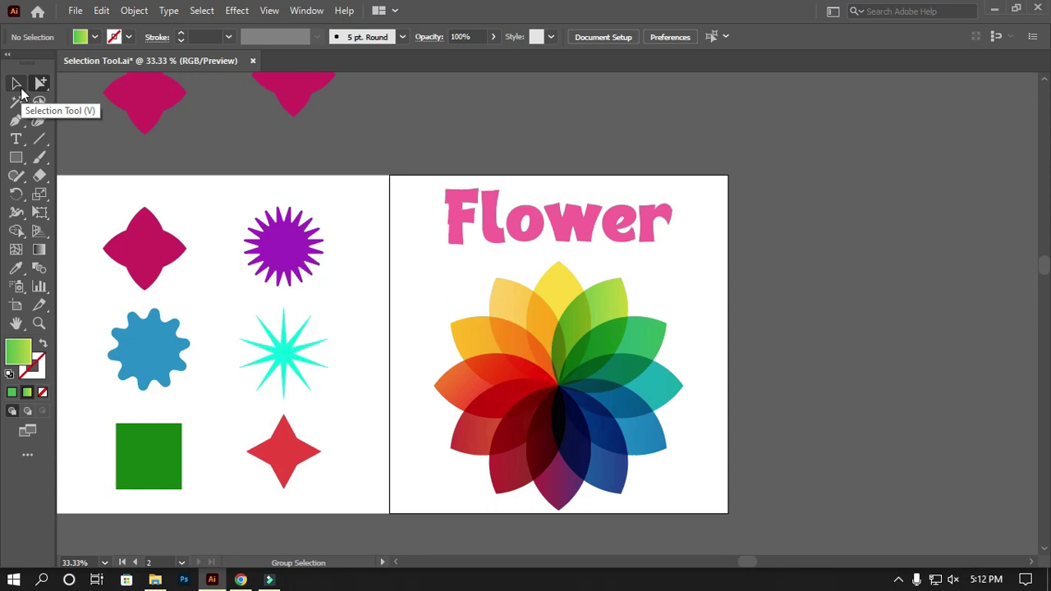
scroll(123, 288, "down", 3)
scroll(114, 241, "up", 2)
left_click(16, 82)
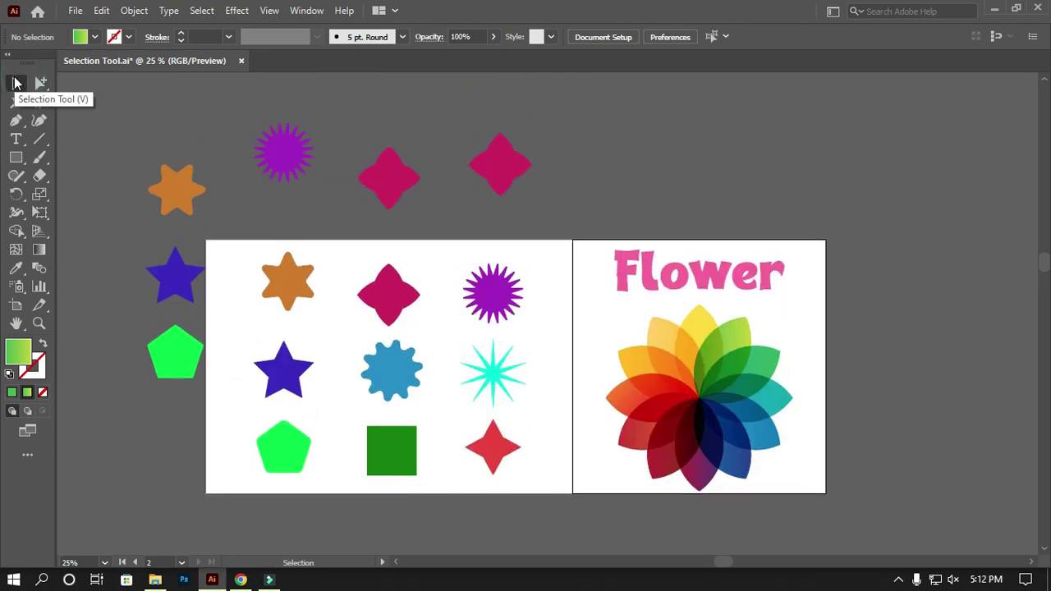